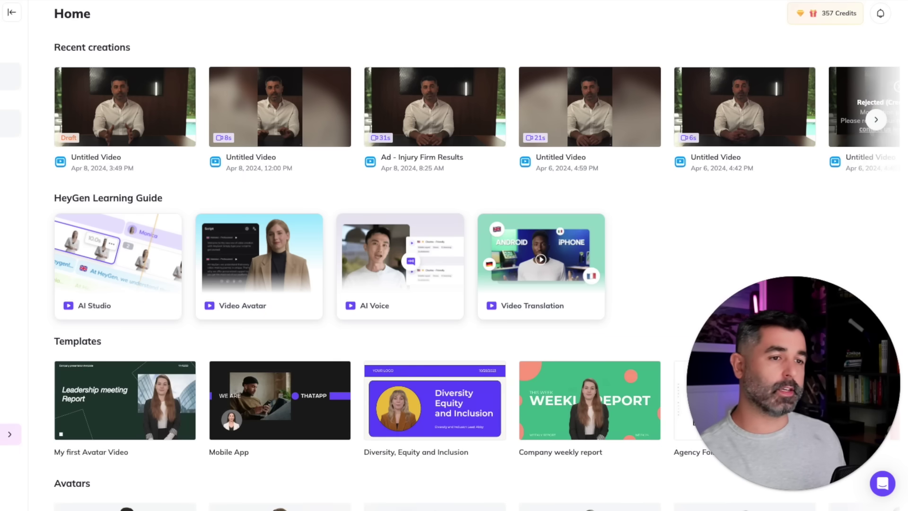
- Go to HeyGen's Video Avatar page and open the 1 .mp4 footage from Downloads
{"action": "left_click", "coordinate": [9, 123]}
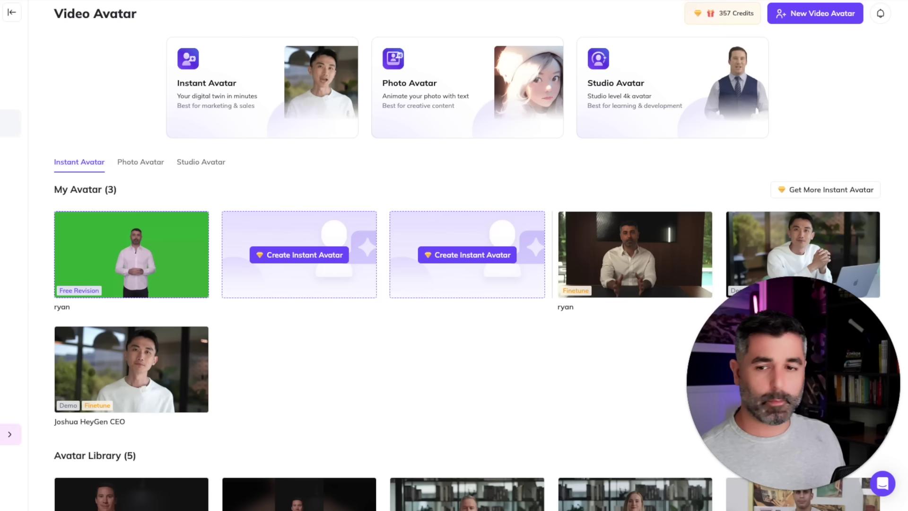
{"action": "left_click", "coordinate": [180, 82]}
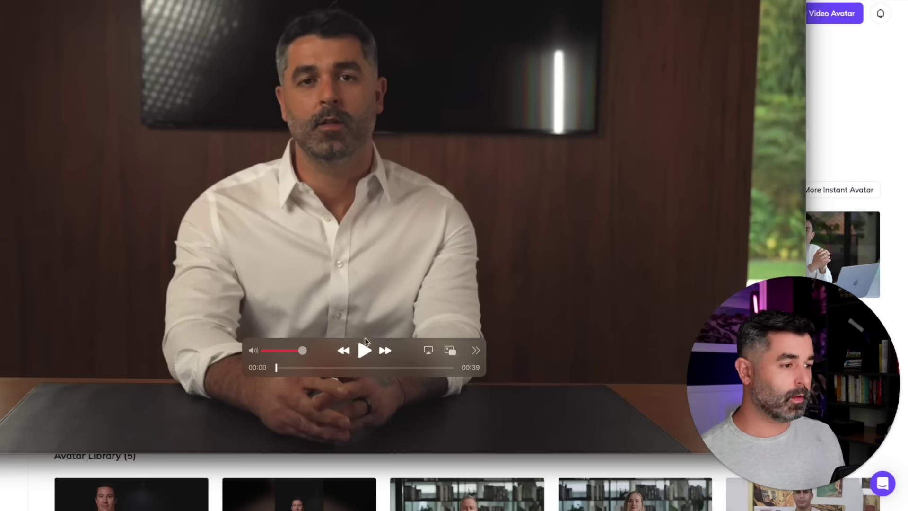
- Play the 1 .mp4 clip muted in QuickTime, then close it and the Finder window
{"action": "left_click", "coordinate": [361, 352]}
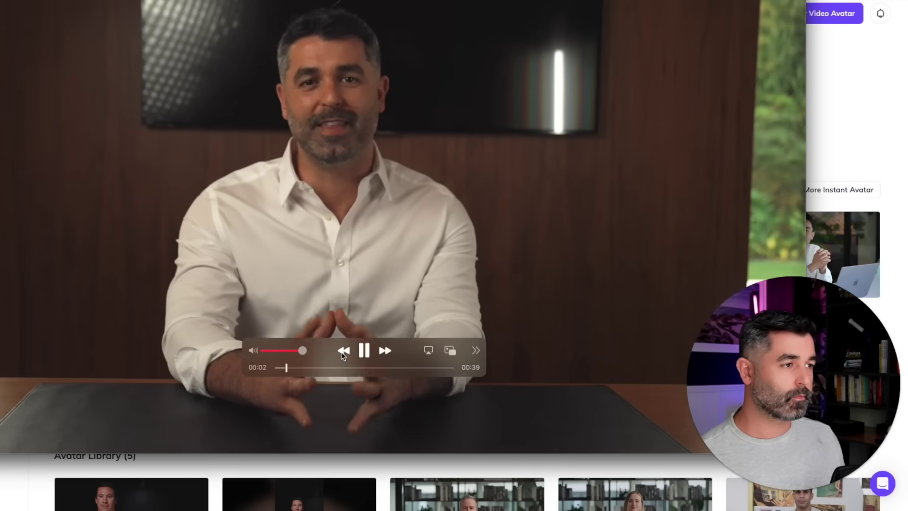
{"action": "left_click_drag", "start_coordinate": [303, 350], "coordinate": [205, 334]}
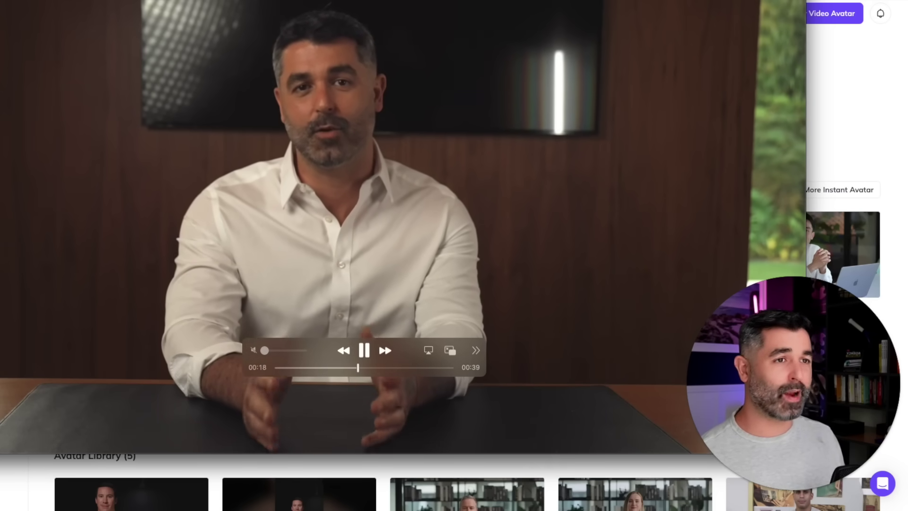
{"action": "key", "text": "space"}
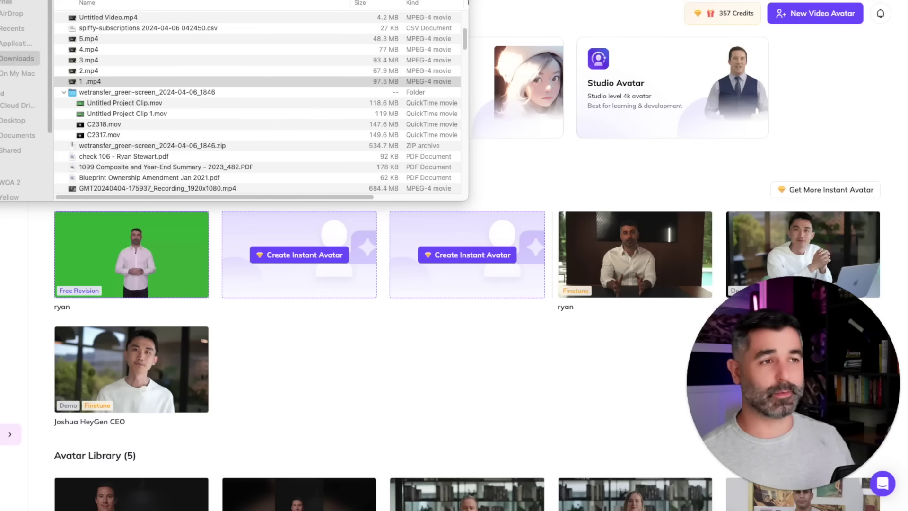
{"action": "key", "text": "super+w"}
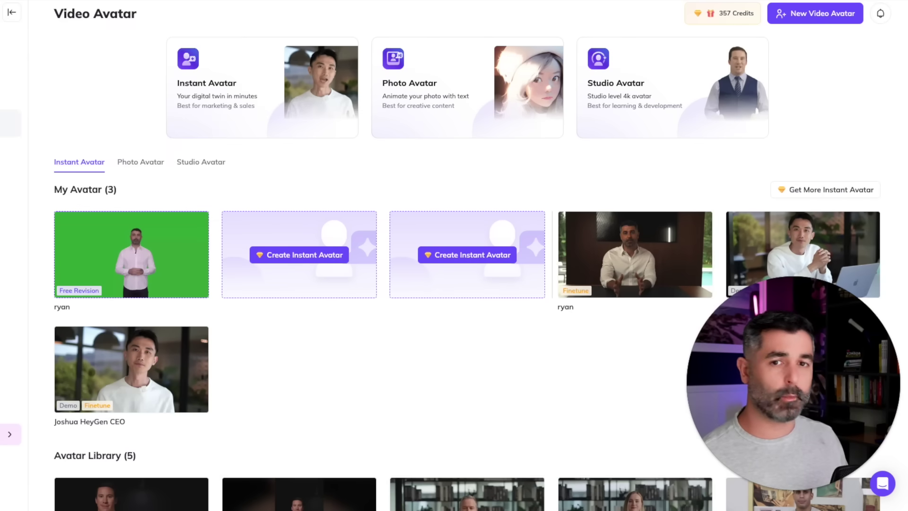
- Start a landscape AI Studio video from the office-background avatar
{"action": "left_click", "coordinate": [630, 229]}
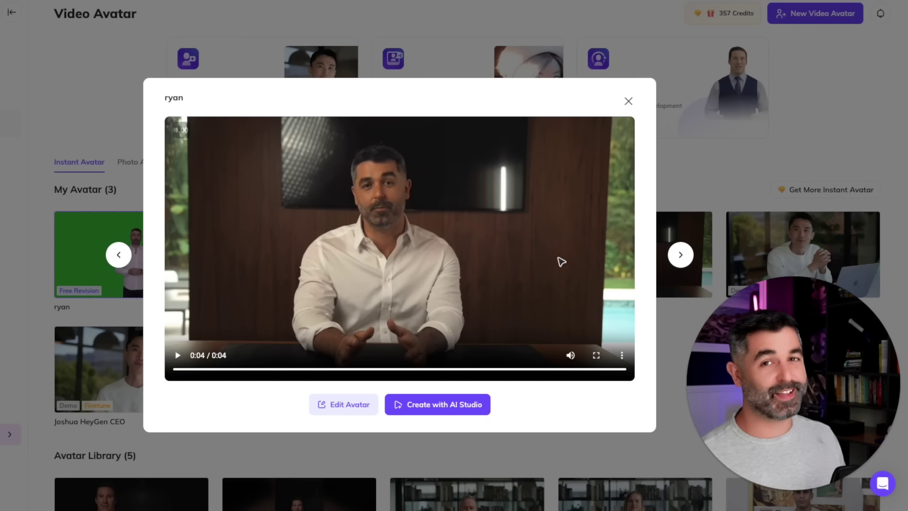
{"action": "left_click", "coordinate": [436, 406]}
{"action": "left_click", "coordinate": [401, 338]}
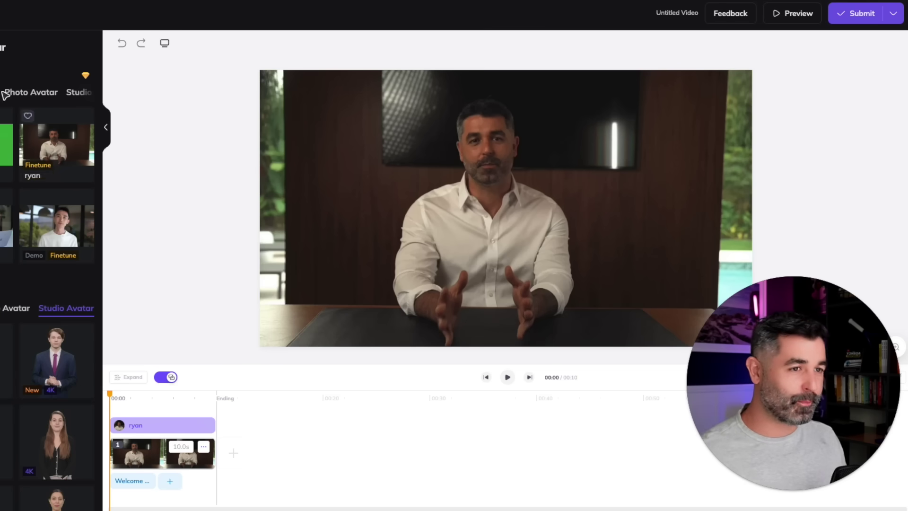
- Replace the welcome script with a new greeting and leave to save the draft
{"action": "left_click", "coordinate": [130, 481]}
{"action": "left_click", "coordinate": [10, 114]}
{"action": "key", "text": "ctrl+a"}
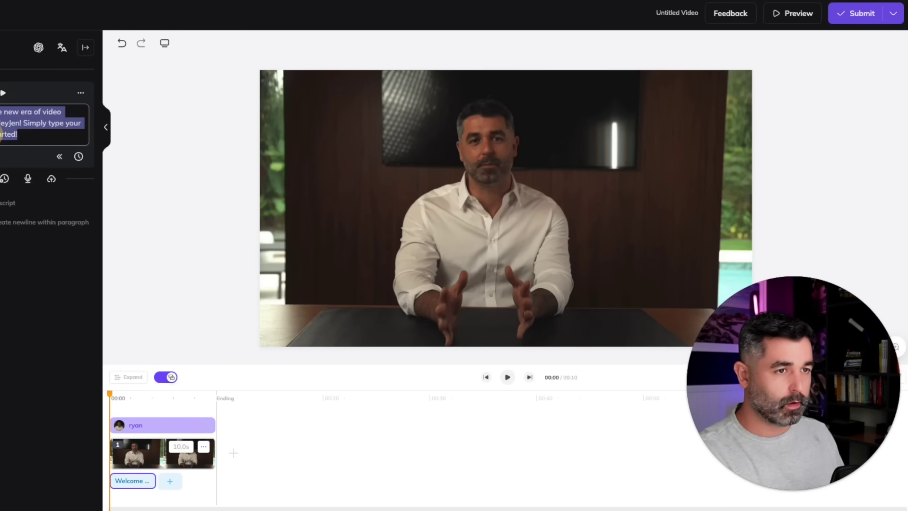
{"action": "key", "text": "BackSpace"}
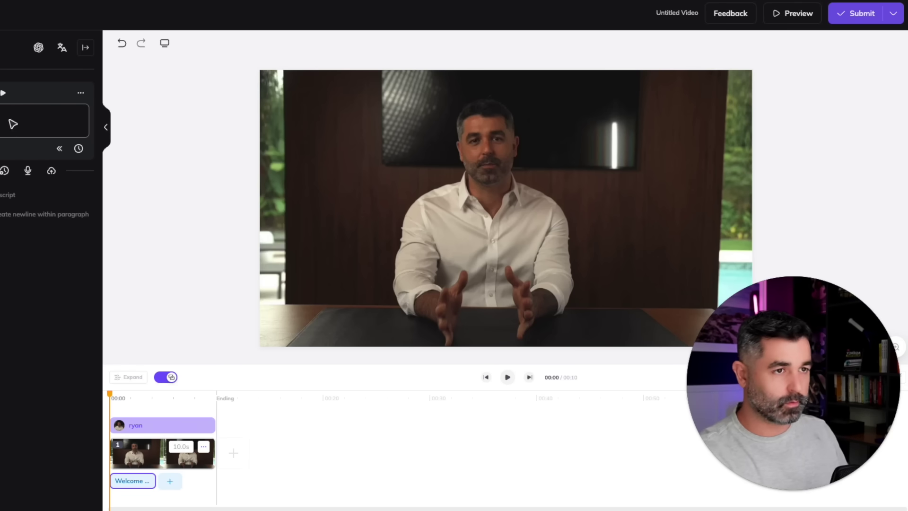
{"action": "left_click", "coordinate": [4, 95]}
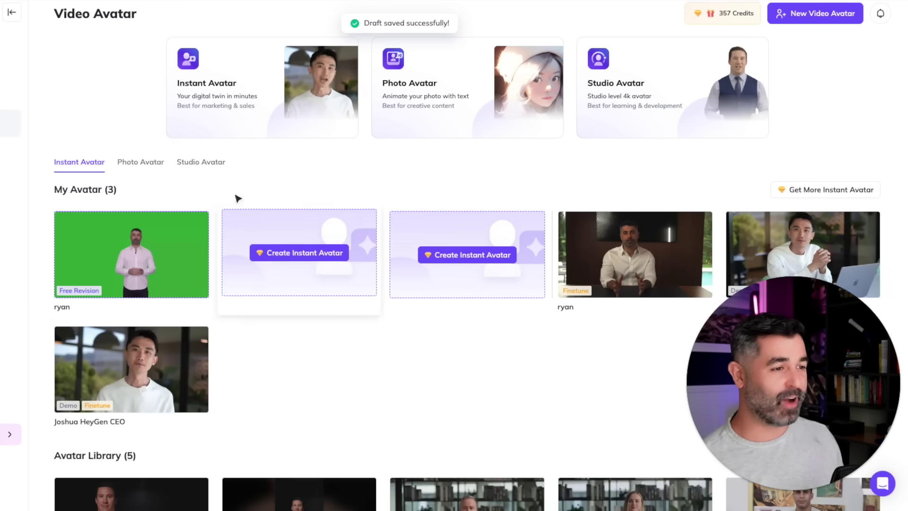
- Play Untitled Project Clip.mov muted in QuickTime, skip ahead, then close it
{"action": "key", "text": "super+Tab"}
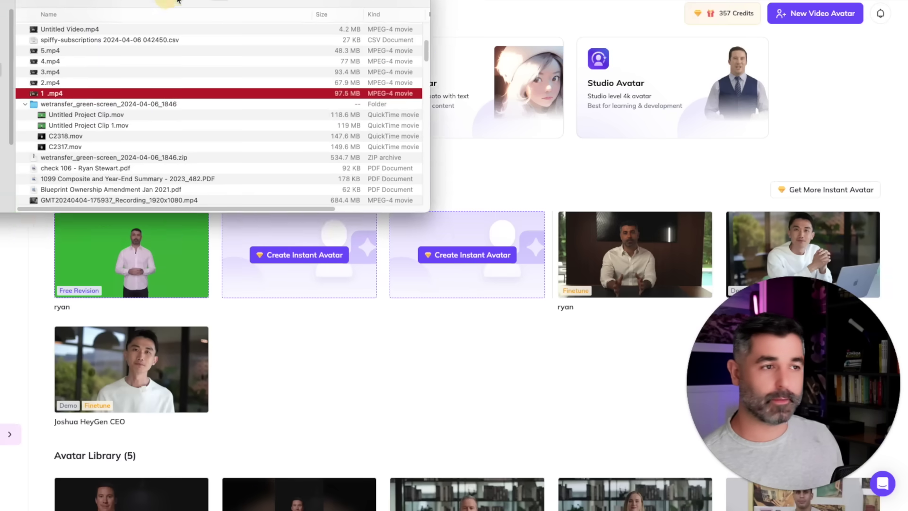
{"action": "left_click", "coordinate": [248, 134]}
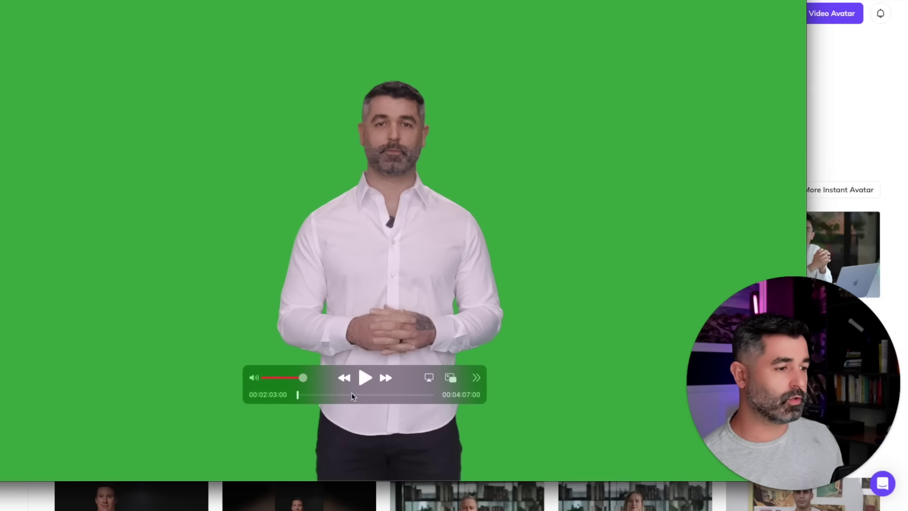
{"action": "left_click_drag", "start_coordinate": [303, 377], "coordinate": [156, 375]}
{"action": "left_click", "coordinate": [366, 378]}
{"action": "left_click_drag", "start_coordinate": [452, 79], "coordinate": [440, 56]}
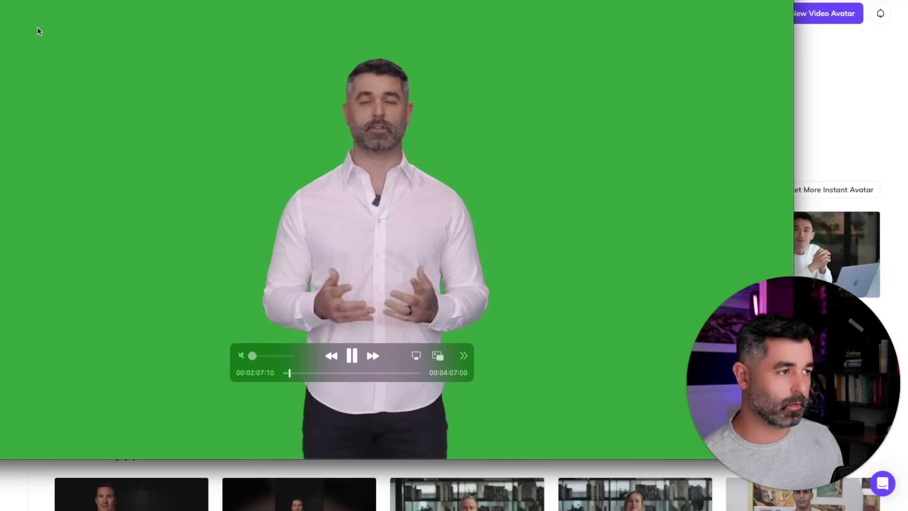
{"action": "left_click", "coordinate": [306, 373]}
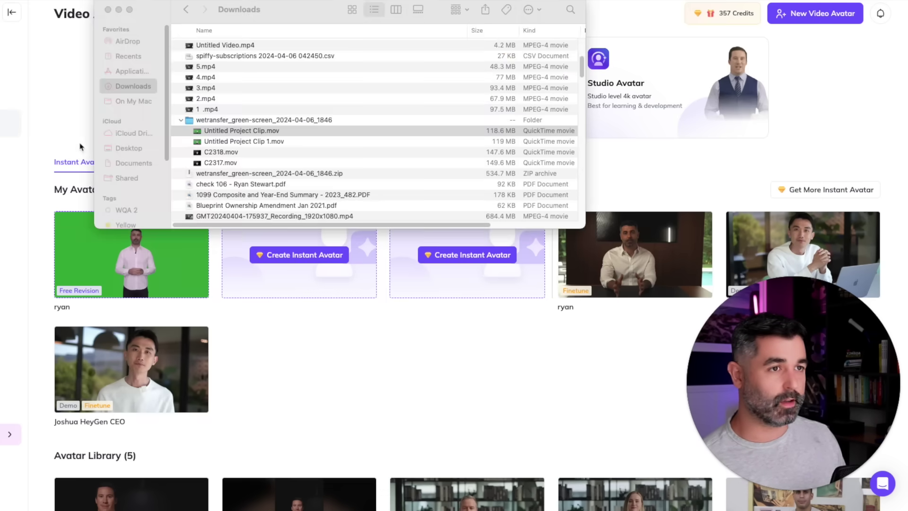
{"action": "key", "text": "Escape"}
- Step the instant avatar wizard to its upload step, then play the green-screen ryan avatar preview
{"action": "left_click", "coordinate": [334, 253]}
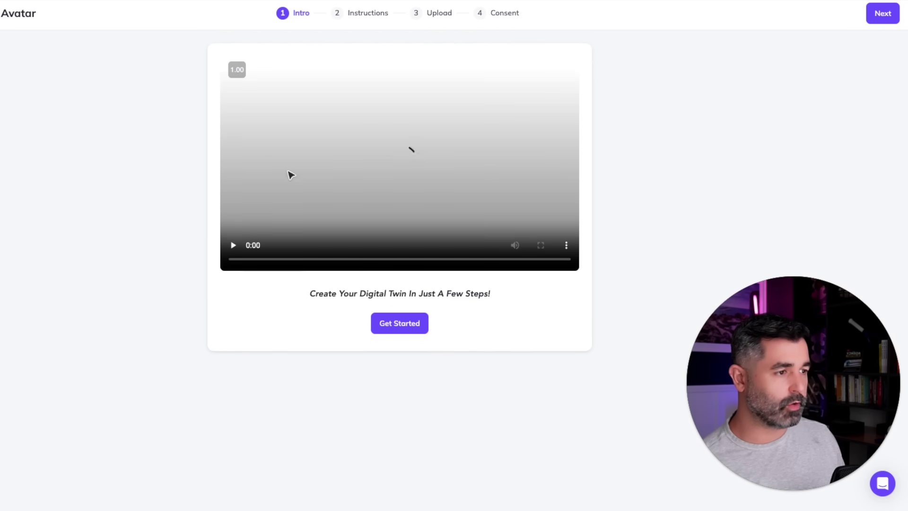
{"action": "left_click", "coordinate": [412, 323]}
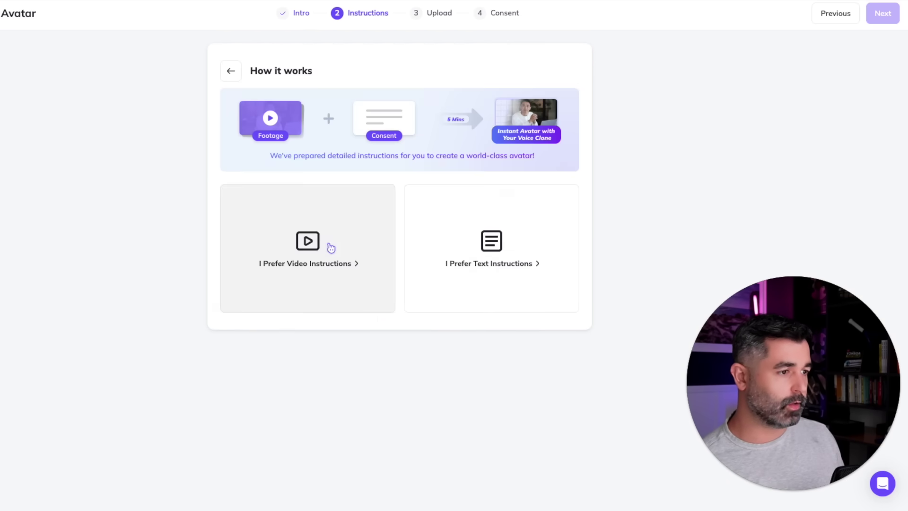
{"action": "left_click", "coordinate": [478, 245]}
{"action": "left_click", "coordinate": [403, 344]}
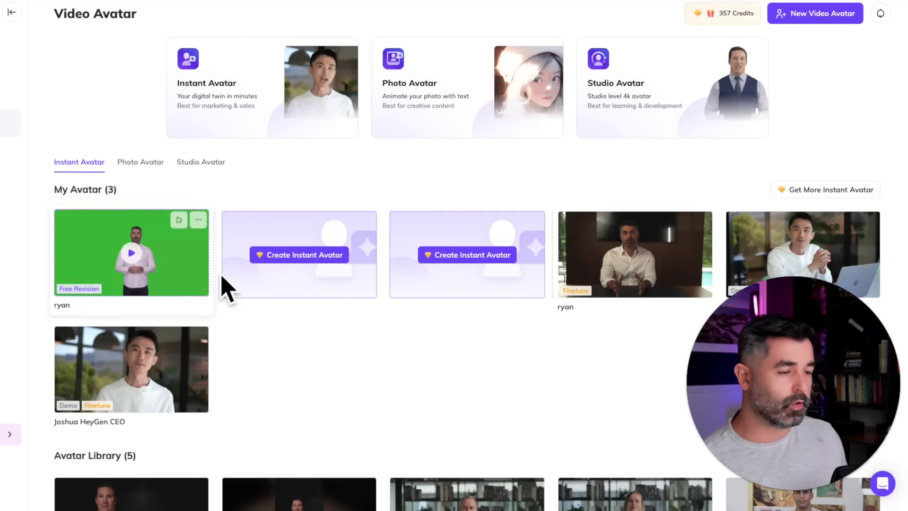
{"action": "left_click", "coordinate": [132, 254]}
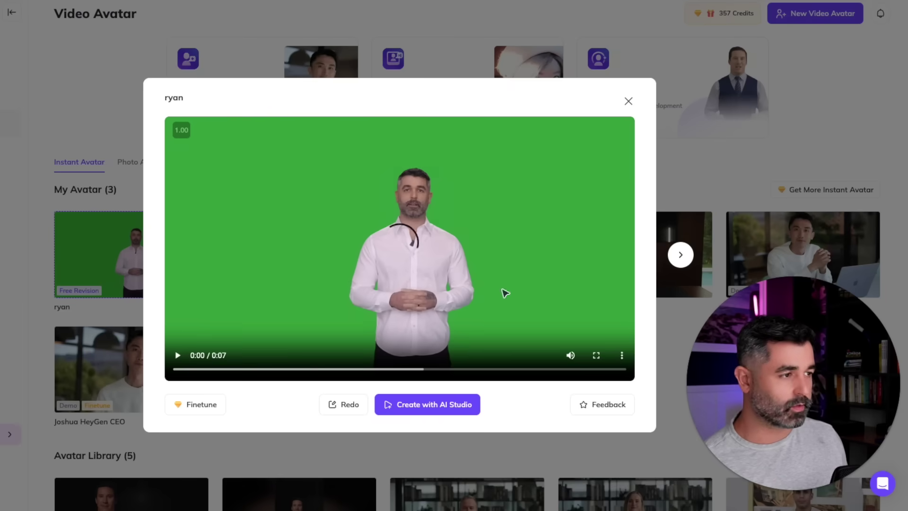
{"action": "left_click", "coordinate": [178, 355]}
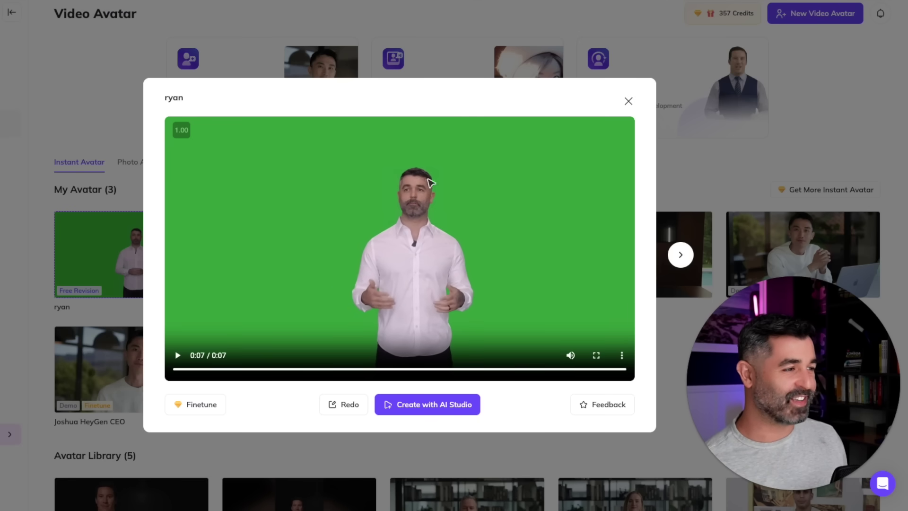
- Close the ryan avatar preview and move on to the Personalized Video page
{"action": "left_click", "coordinate": [628, 101]}
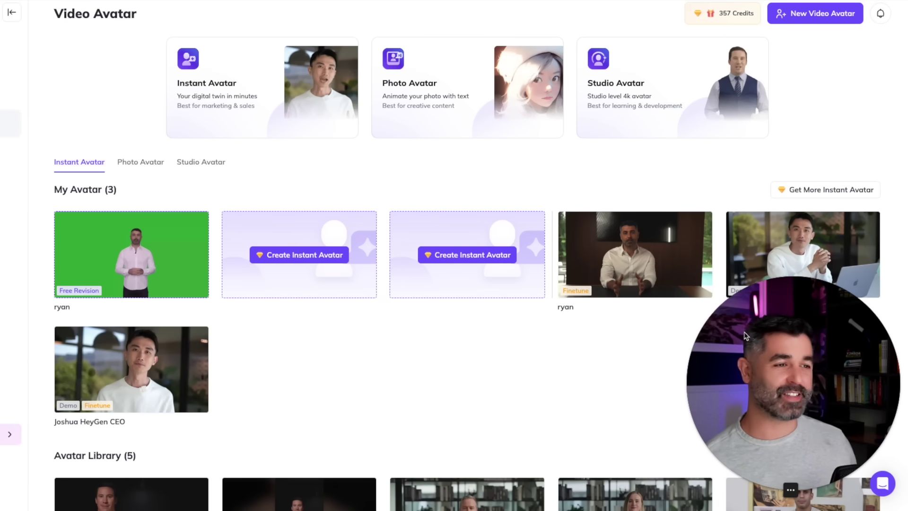
{"action": "mouse_move", "coordinate": [647, 258]}
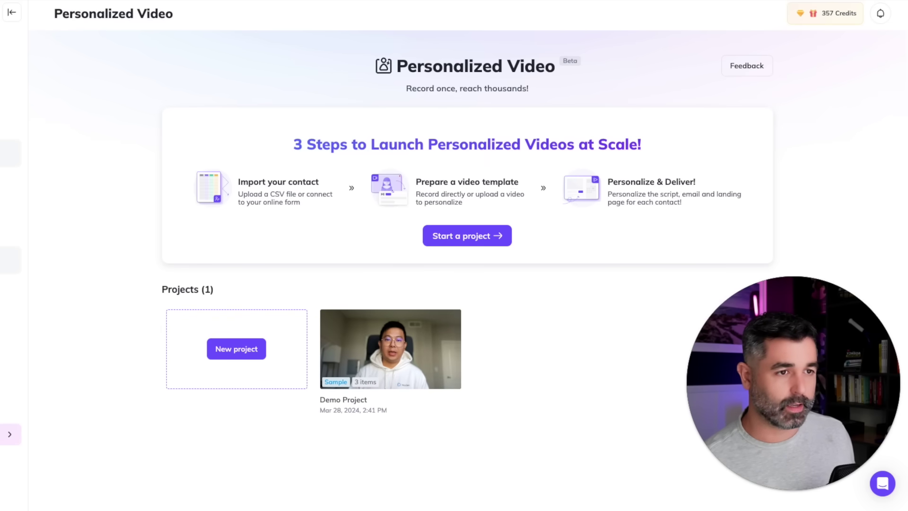
- Review the AI Studio video list, return to Video Avatar, and open Gmail in a new tab
{"action": "left_click", "coordinate": [9, 124]}
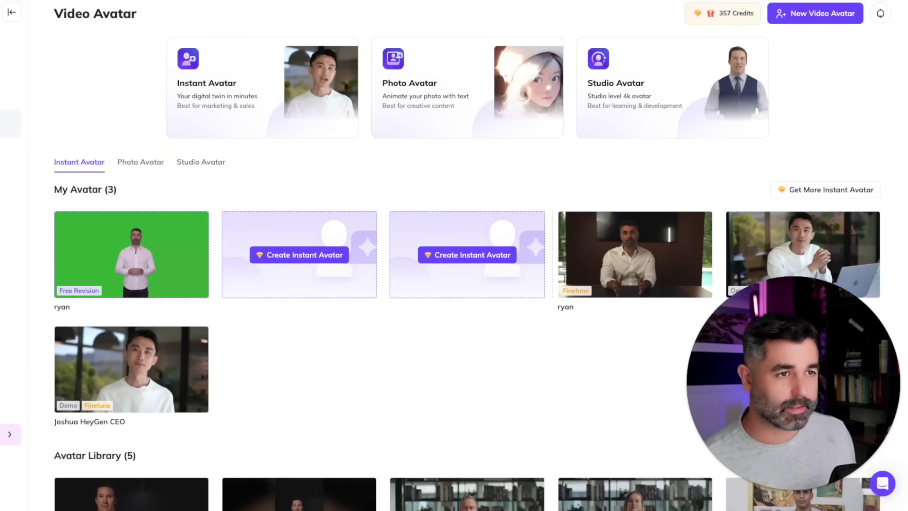
{"action": "scroll", "coordinate": [133, 369], "scroll_direction": "down", "scroll_amount": 3}
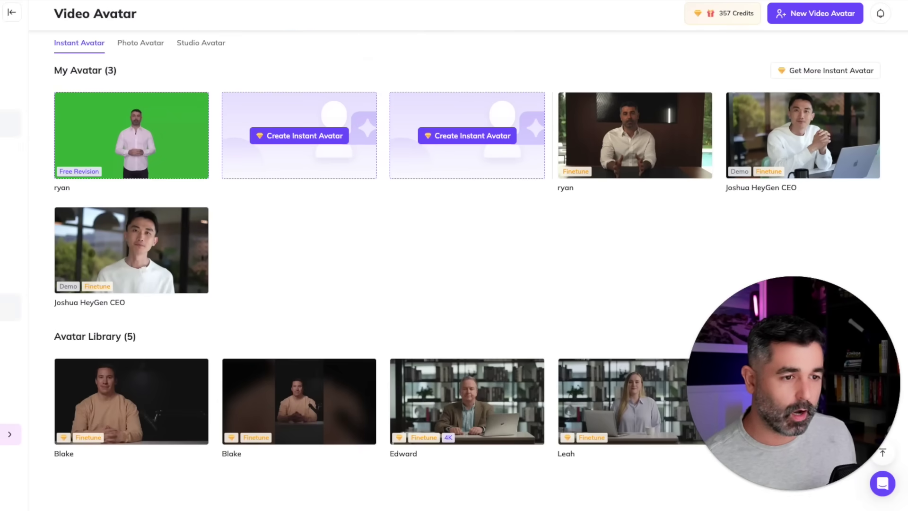
{"action": "left_click", "coordinate": [9, 230]}
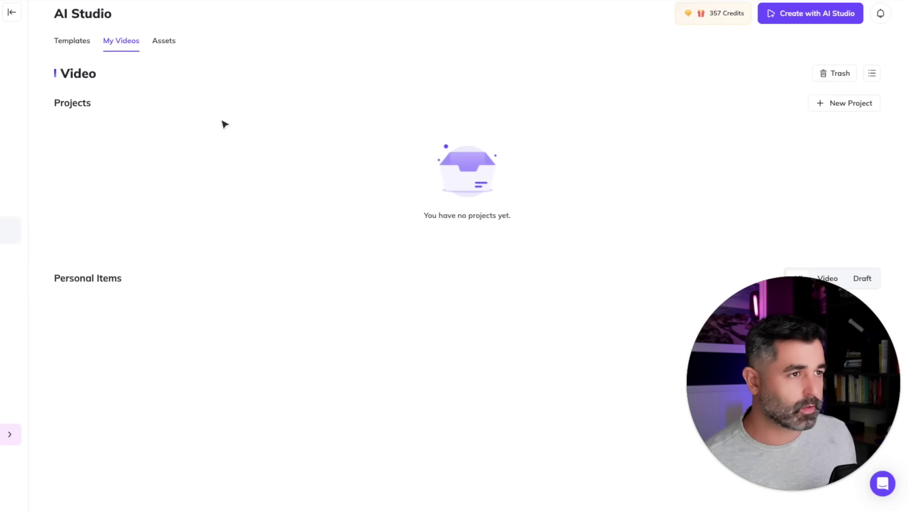
{"action": "scroll", "coordinate": [260, 160], "scroll_direction": "down", "scroll_amount": 1}
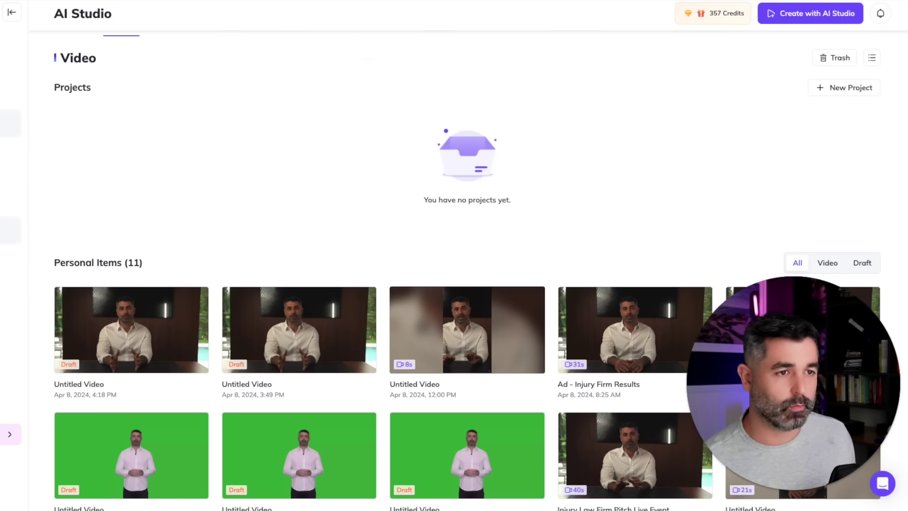
{"action": "left_click", "coordinate": [6, 129]}
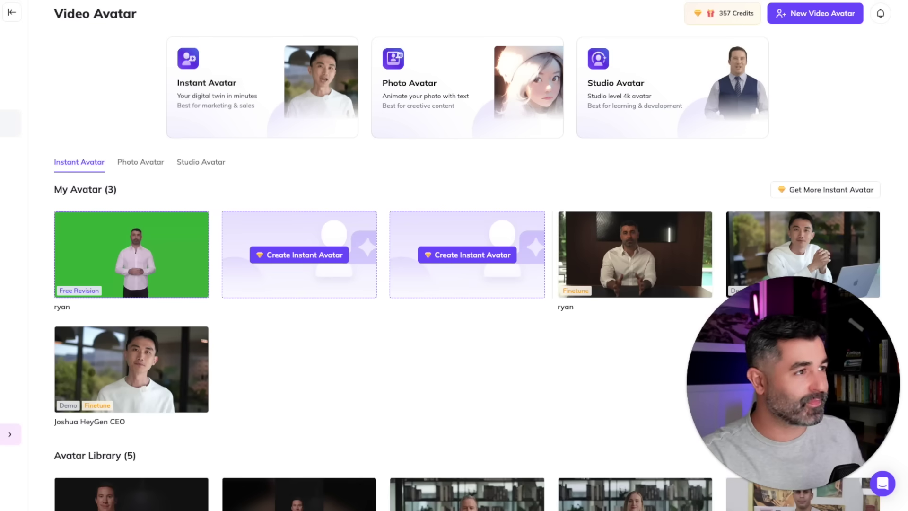
{"action": "key", "text": "super+t"}
{"action": "key", "text": "Return"}
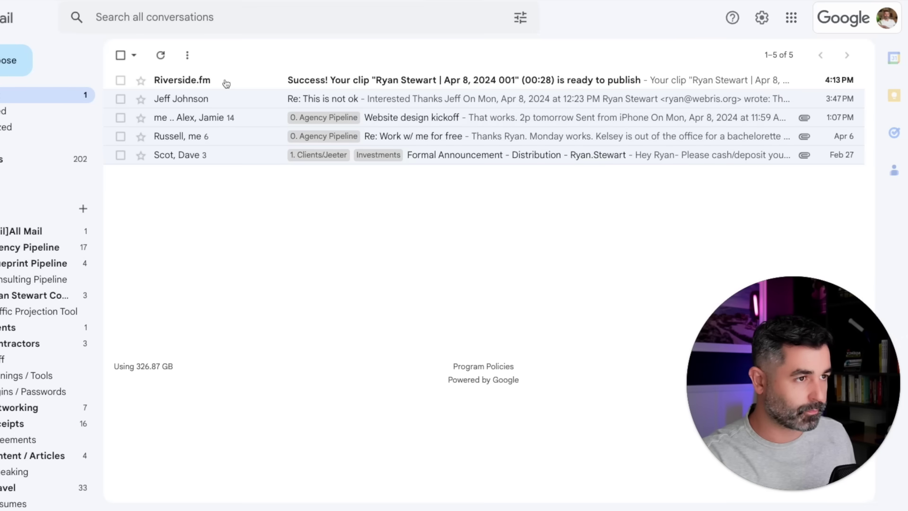
- Open the 'Re: This is not ok' thread and scroll to the quoted AI video pitch
{"action": "left_click", "coordinate": [216, 98]}
{"action": "scroll", "coordinate": [390, 178], "scroll_direction": "down", "scroll_amount": 2}
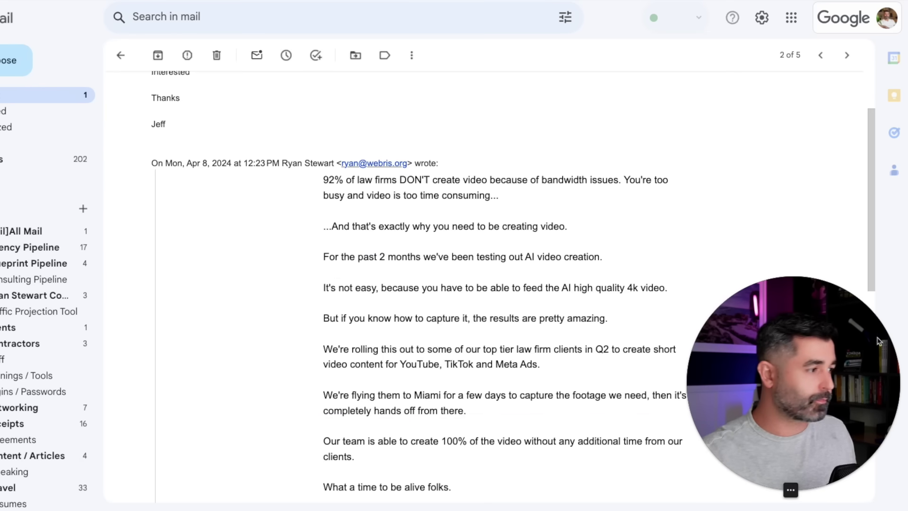
{"action": "left_click_drag", "start_coordinate": [789, 360], "coordinate": [111, 151]}
{"action": "scroll", "coordinate": [468, 265], "scroll_direction": "down", "scroll_amount": 1}
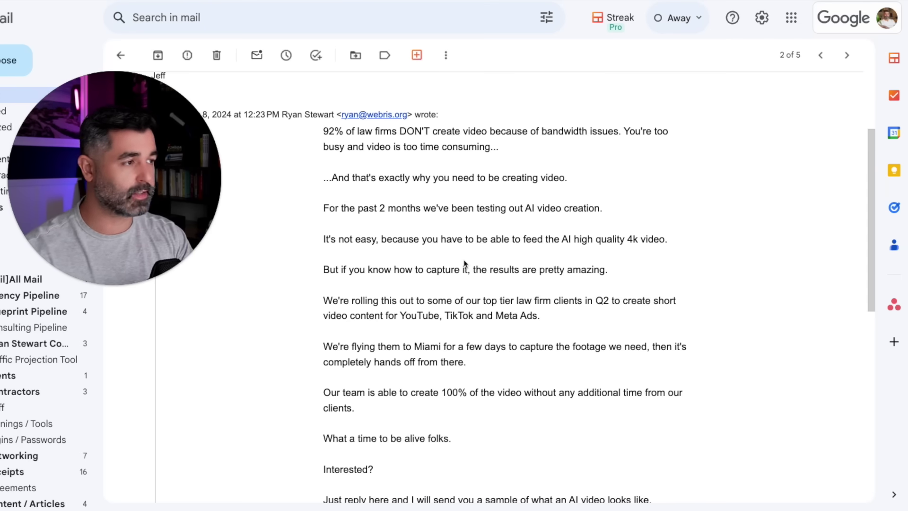
- Scroll the outreach email, select the 'We're rolling this out' paragraph, and reach the REAL vs AI video
{"action": "scroll", "coordinate": [473, 189], "scroll_direction": "up", "scroll_amount": 2}
{"action": "scroll", "coordinate": [426, 250], "scroll_direction": "down", "scroll_amount": 2}
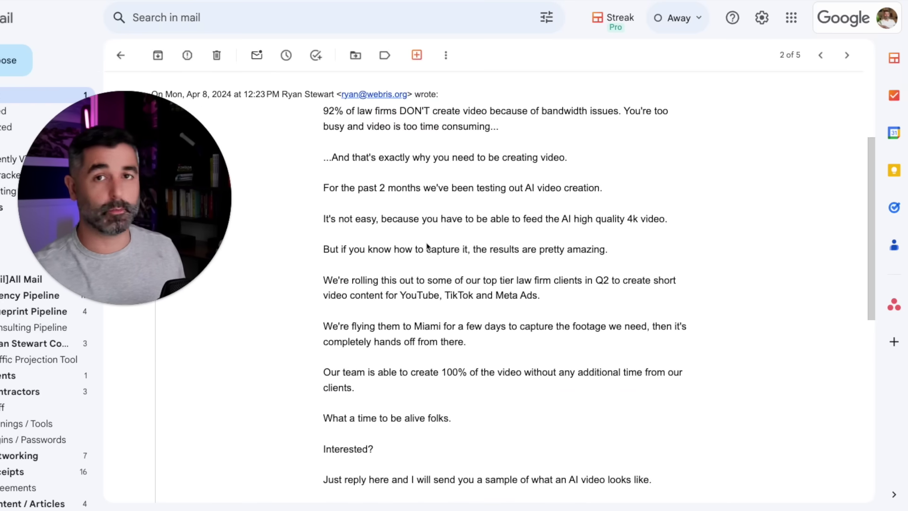
{"action": "scroll", "coordinate": [451, 239], "scroll_direction": "down", "scroll_amount": 2}
{"action": "scroll", "coordinate": [458, 242], "scroll_direction": "down", "scroll_amount": 2}
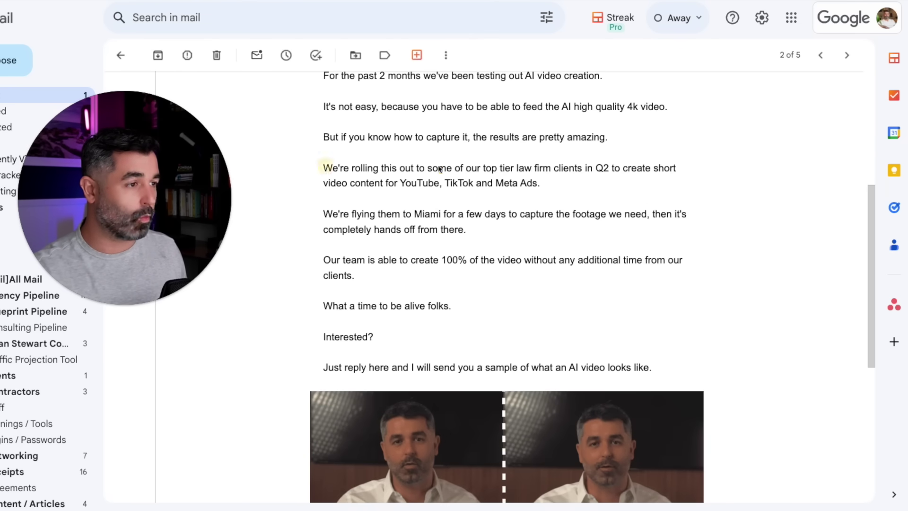
{"action": "left_click_drag", "start_coordinate": [542, 183], "coordinate": [332, 165]}
{"action": "triple_click", "coordinate": [332, 164]}
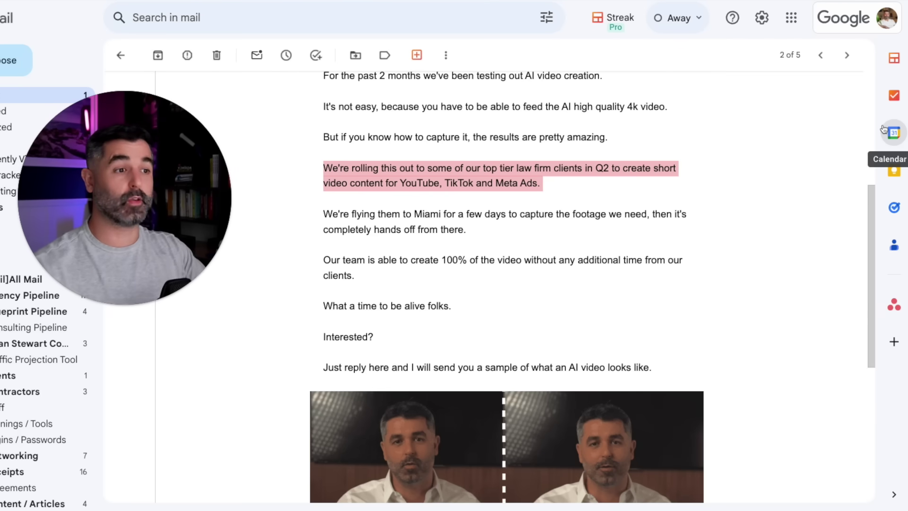
{"action": "scroll", "coordinate": [757, 209], "scroll_direction": "down", "scroll_amount": 3}
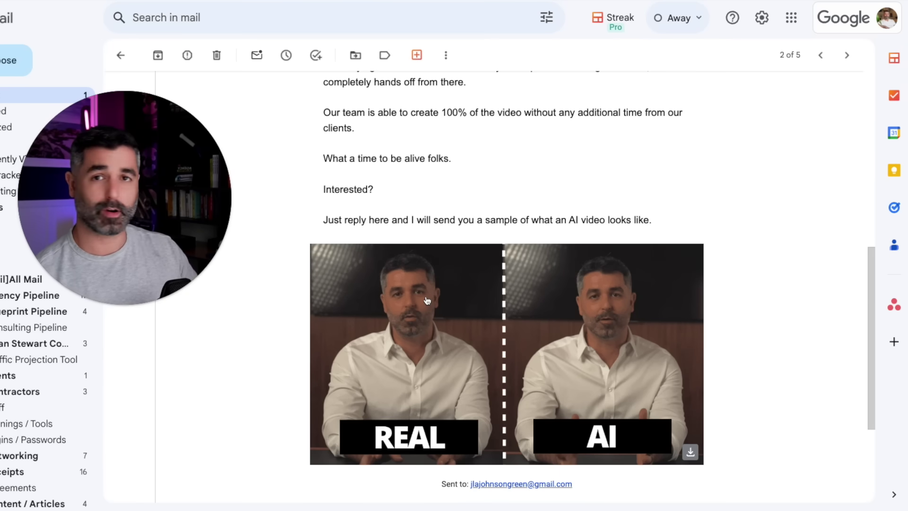
- Close the outreach email thread and return to the five-conversation inbox list
{"action": "scroll", "coordinate": [440, 174], "scroll_direction": "up", "scroll_amount": 1}
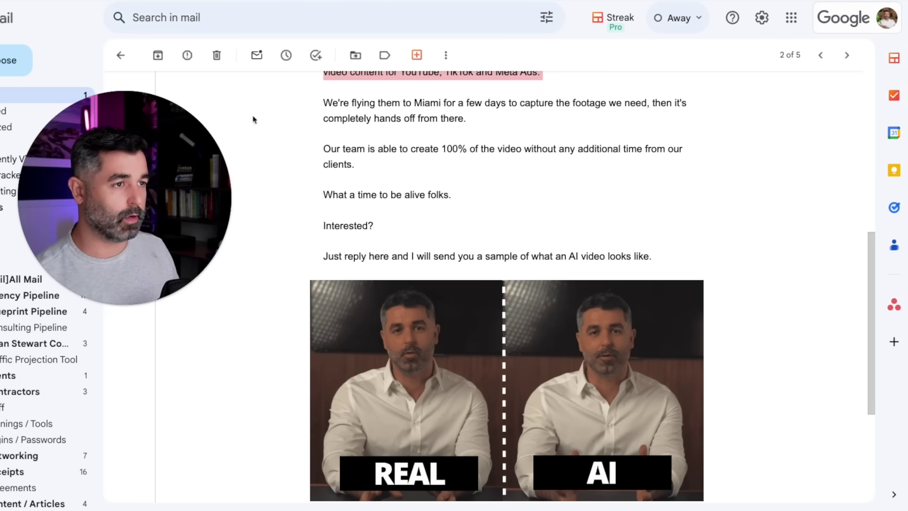
{"action": "left_click", "coordinate": [122, 55]}
{"action": "left_click_drag", "start_coordinate": [162, 136], "coordinate": [393, 208]}
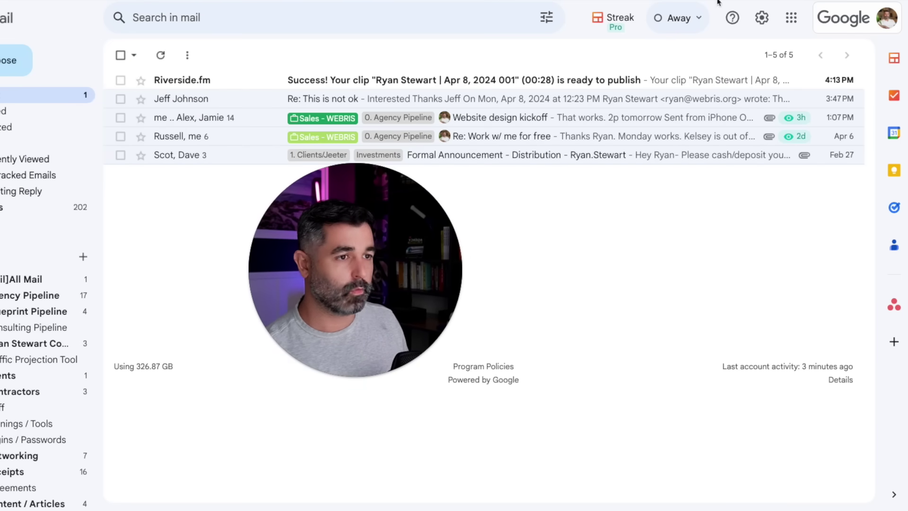
{"action": "key", "text": "ctrl+t"}
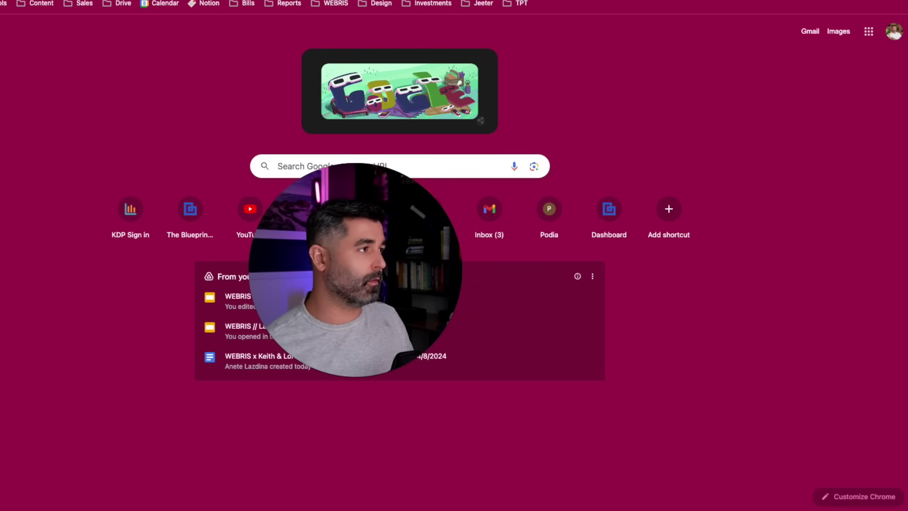
{"action": "key", "text": "ctrl+w"}
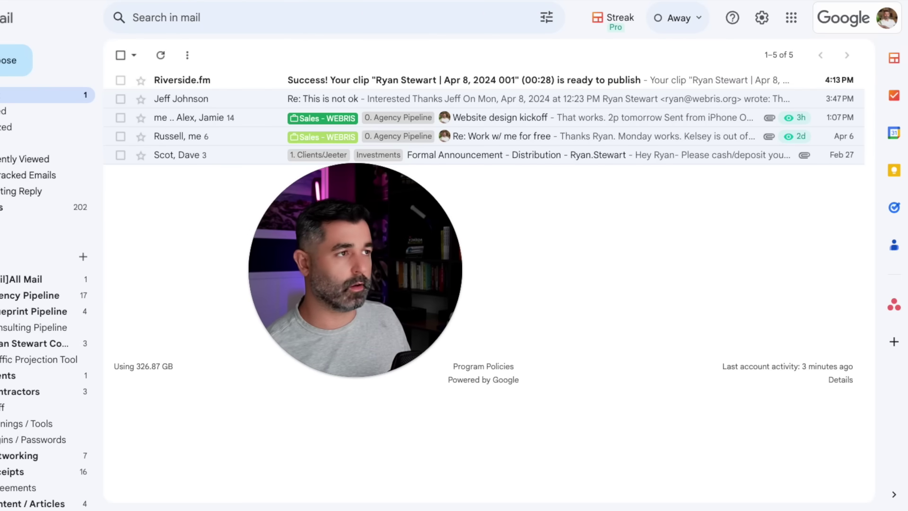
{"action": "left_click_drag", "start_coordinate": [361, 292], "coordinate": [297, 293]}
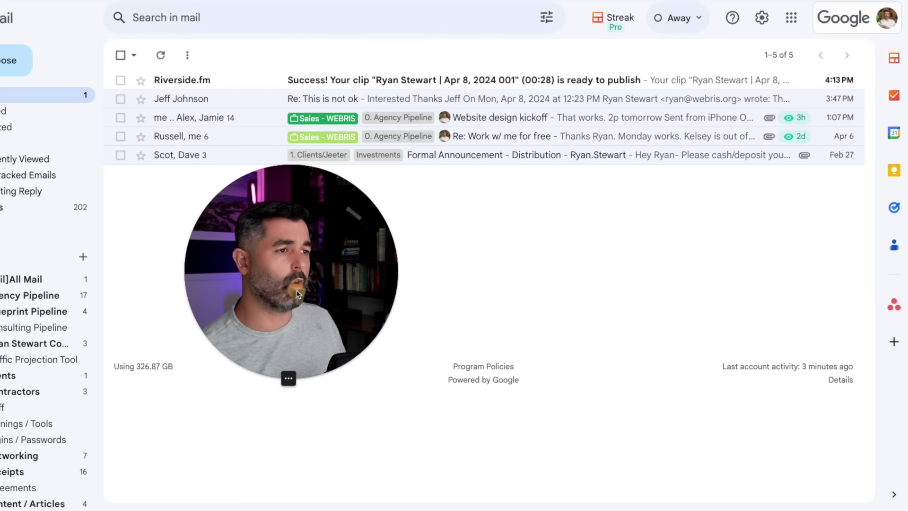